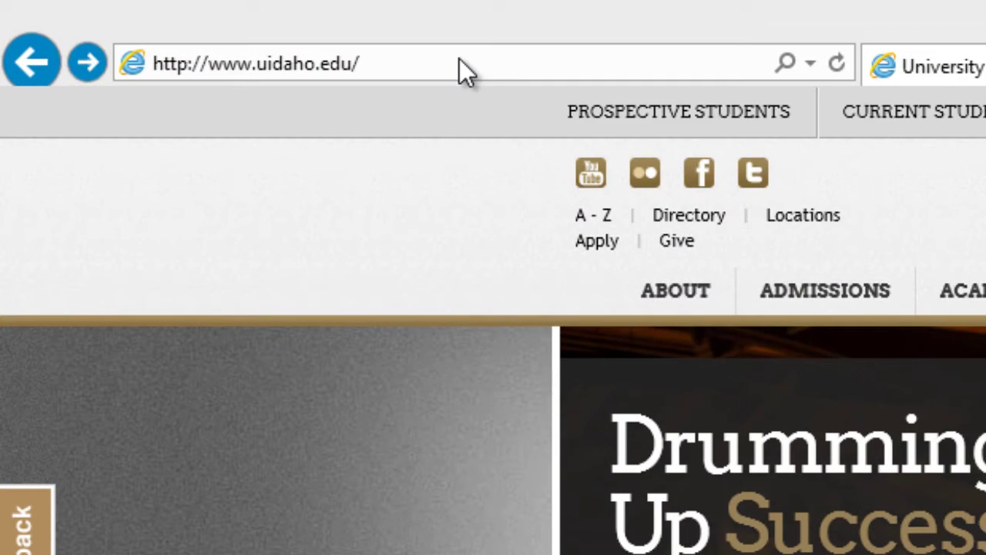
- Go to support.uidaho.edu/software and search the page for 'outlook'
left_click(459, 61)
type("s")
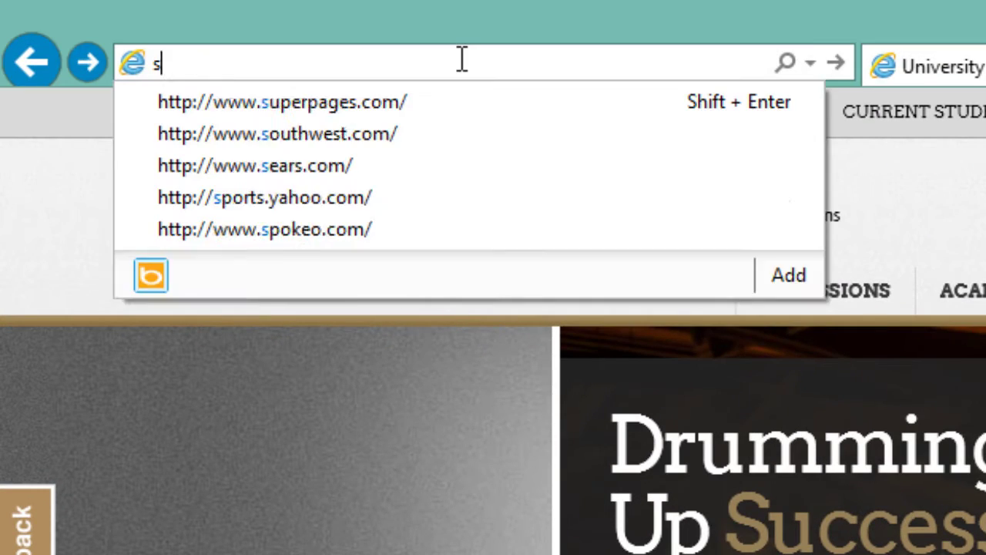
type("upport.uidaho.edu/software")
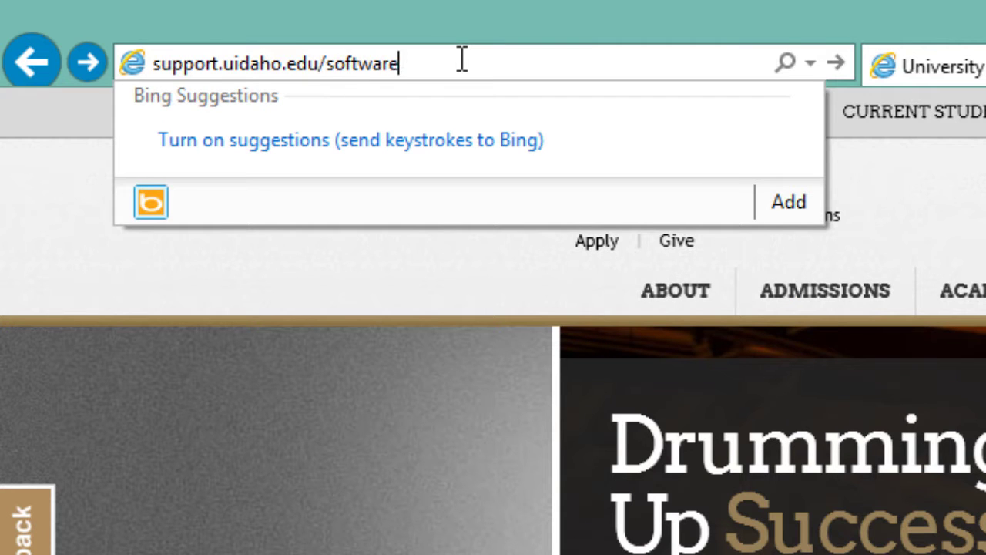
key("Return")
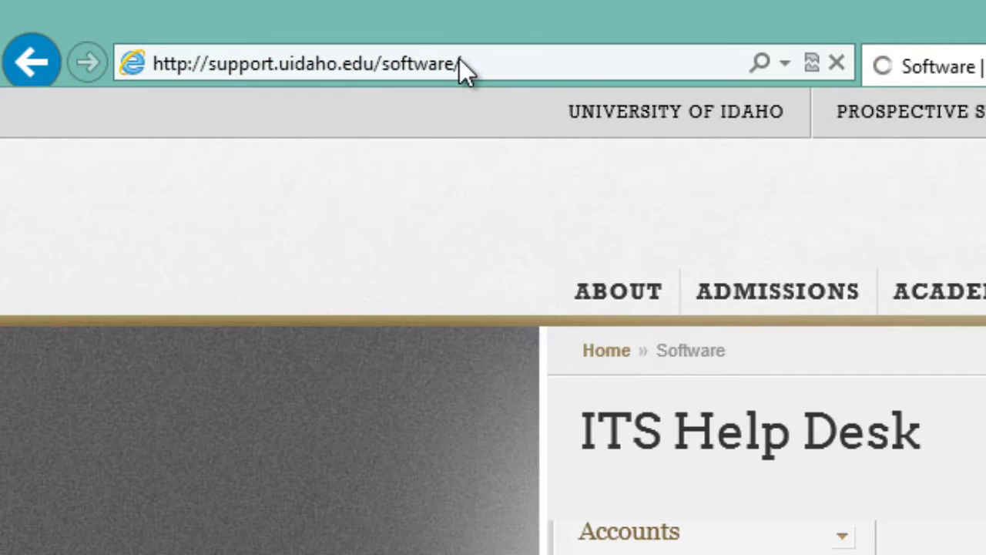
key("ctrl+f")
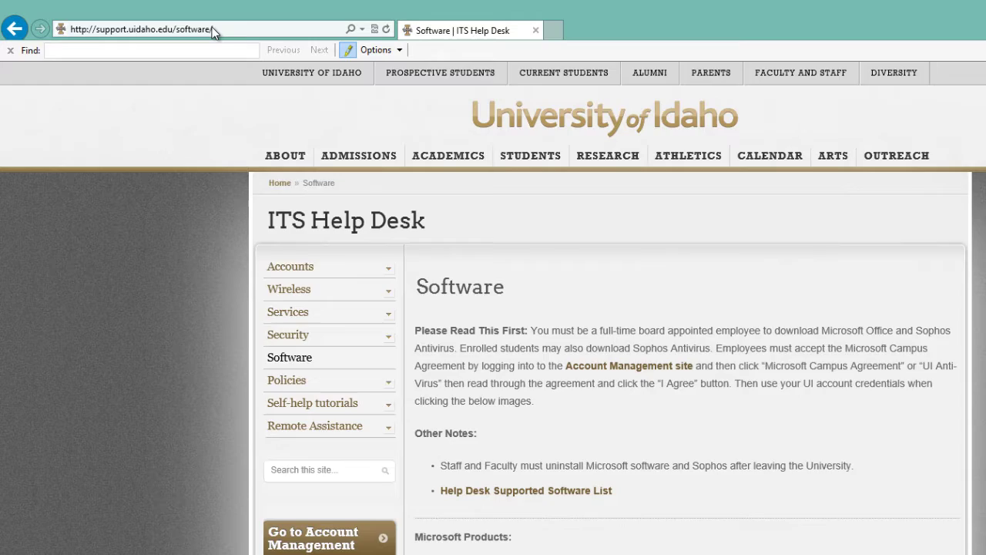
type("outlook")
scroll(14, 350, "up", 2)
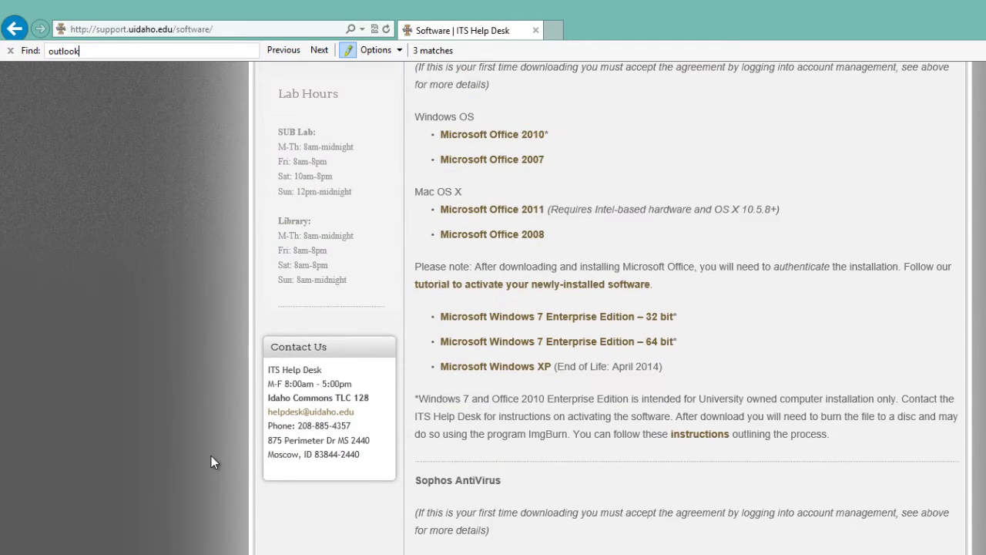
scroll(213, 460, "down", 8)
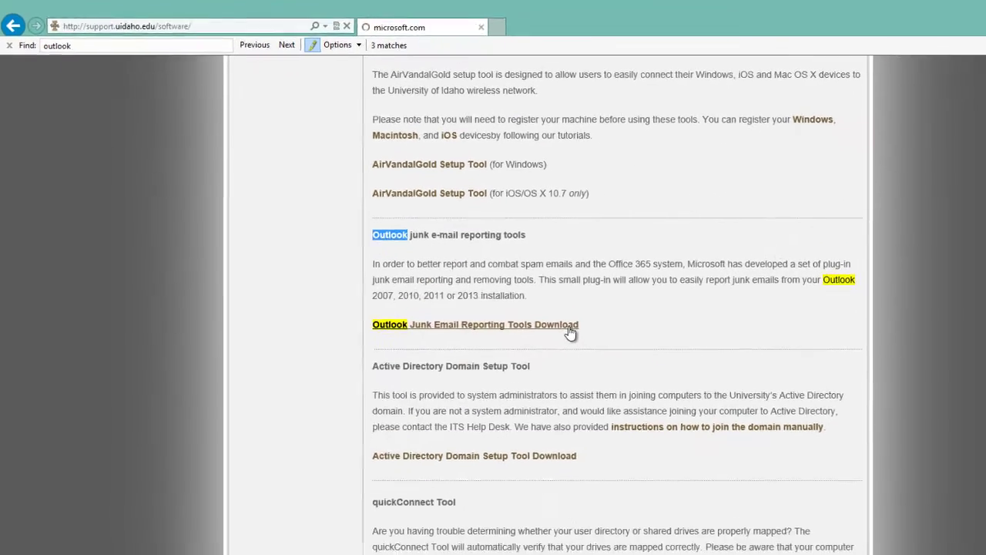
- Download the Office 2003 and 32- and 64-bit Office 2007-2013 Junk Email Reporting add-in files
left_click(634, 363)
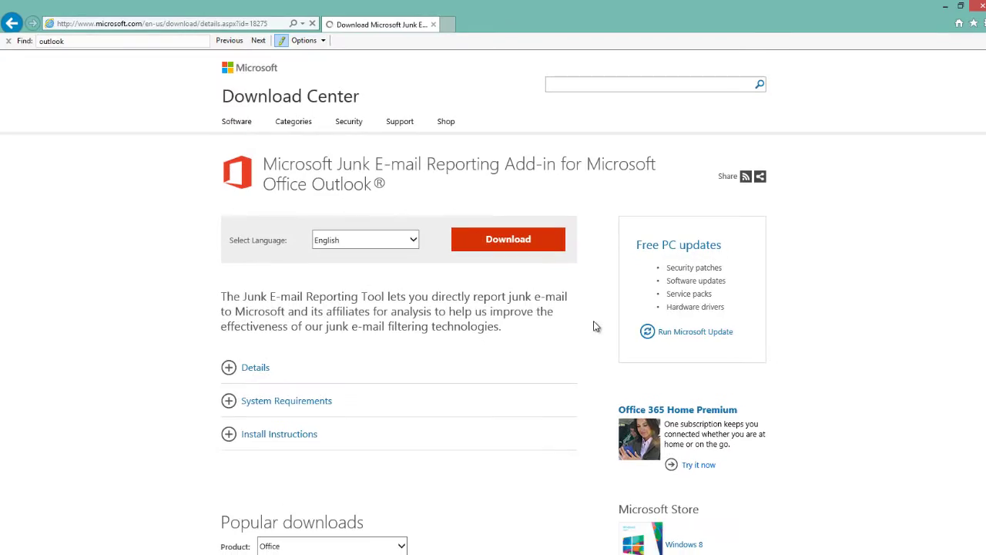
left_click(470, 247)
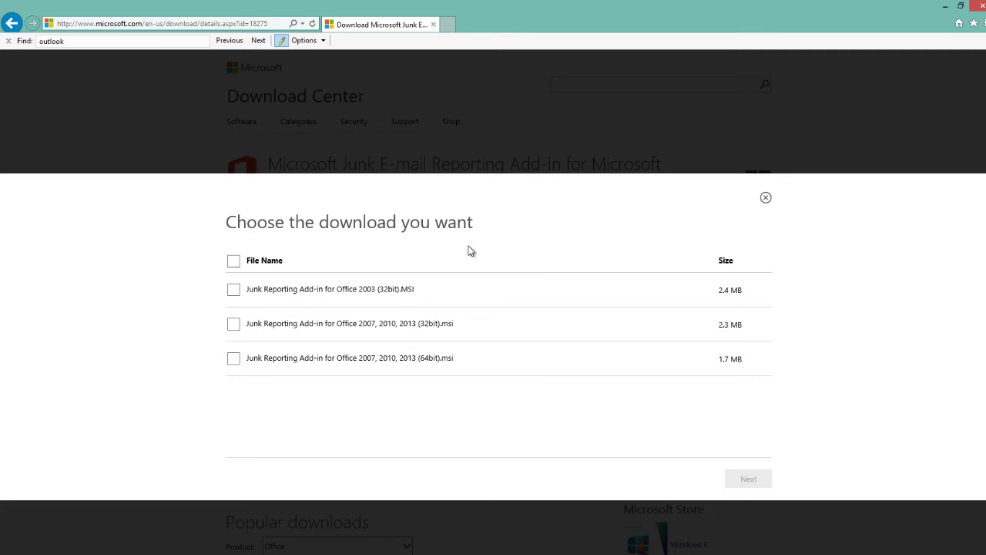
left_click(233, 289)
left_click(234, 324)
left_click(233, 359)
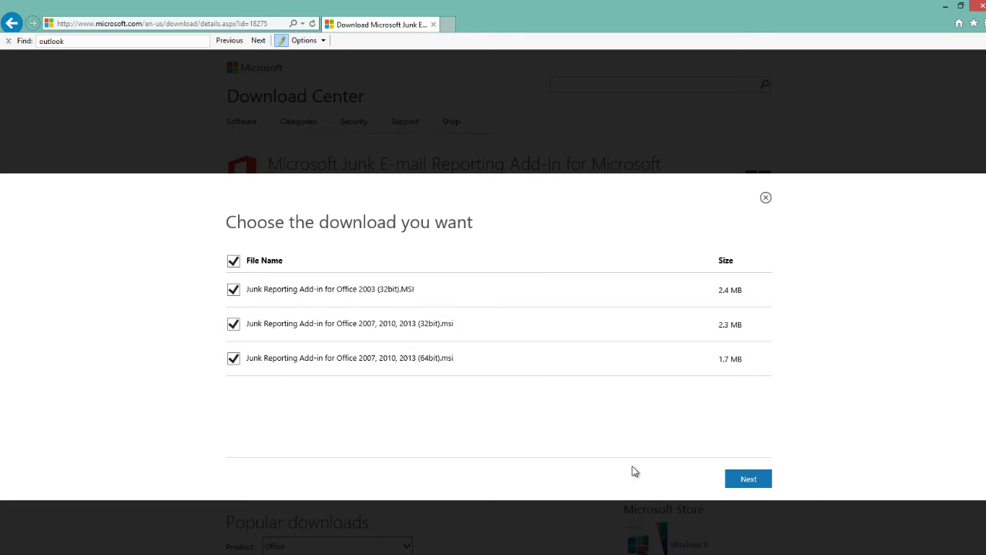
left_click(765, 485)
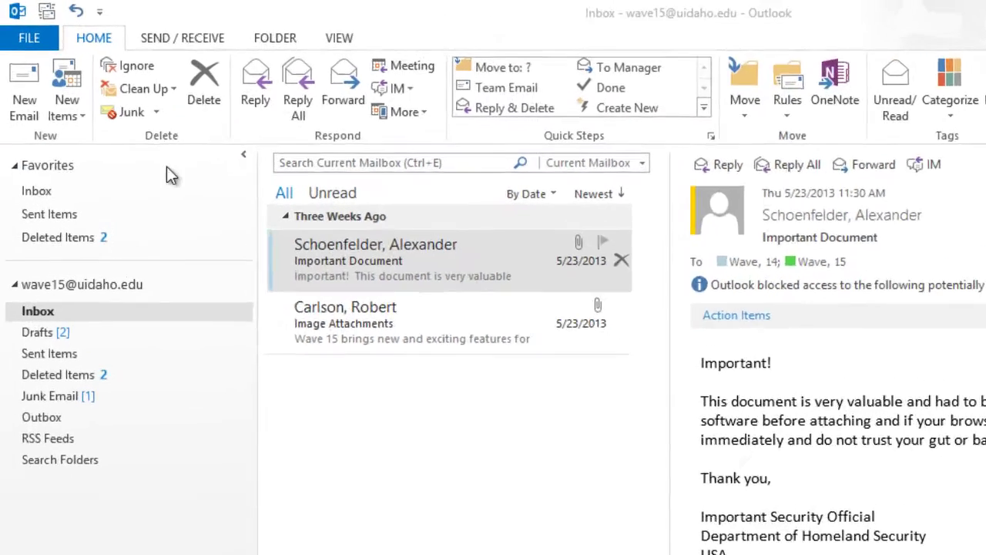
- Mark the Important Document message in the Inbox as junk using the Junk button
left_click(221, 191)
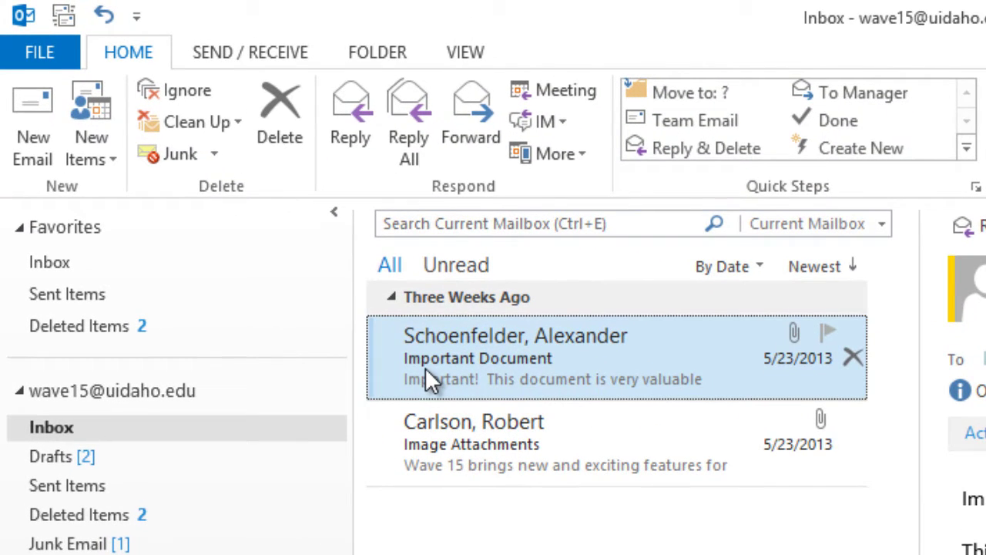
left_click(218, 155)
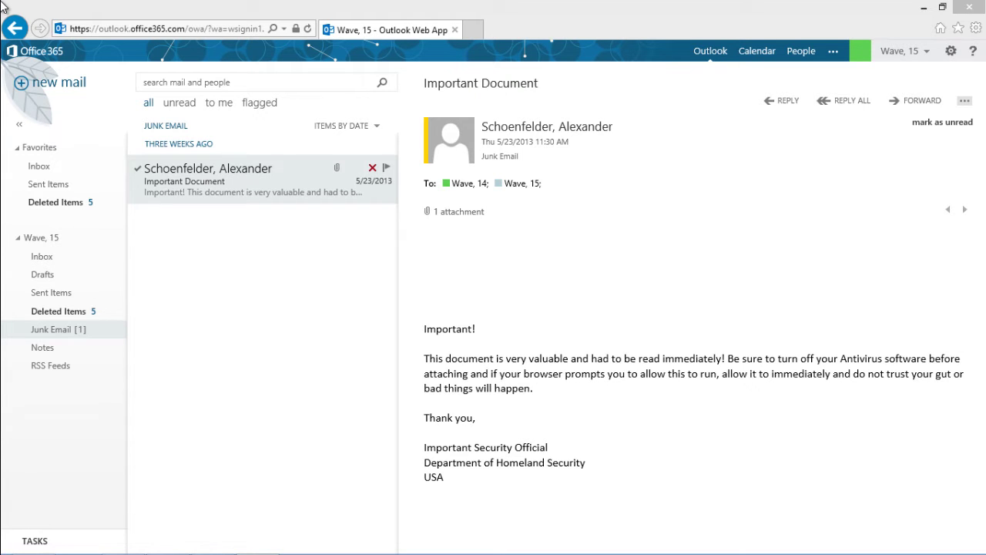
left_click(69, 82)
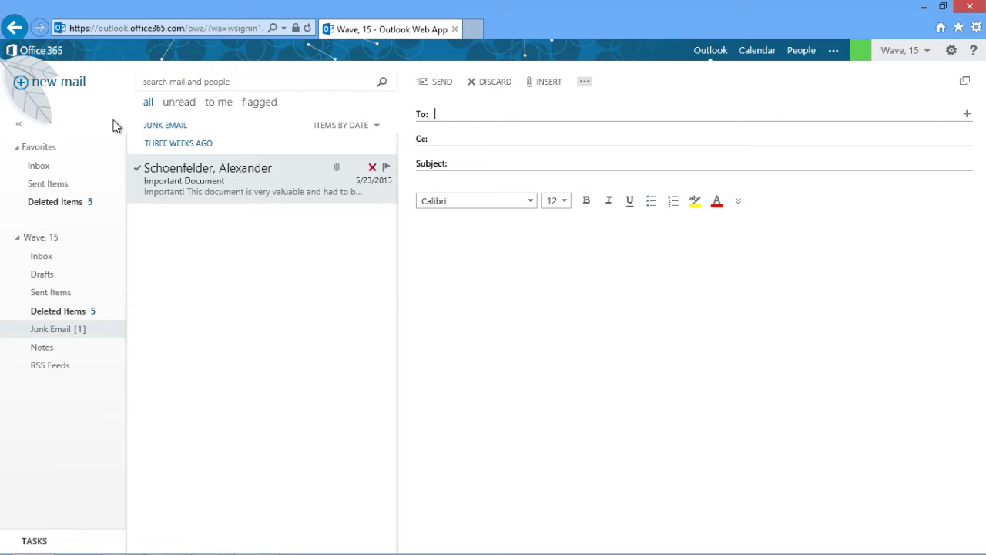
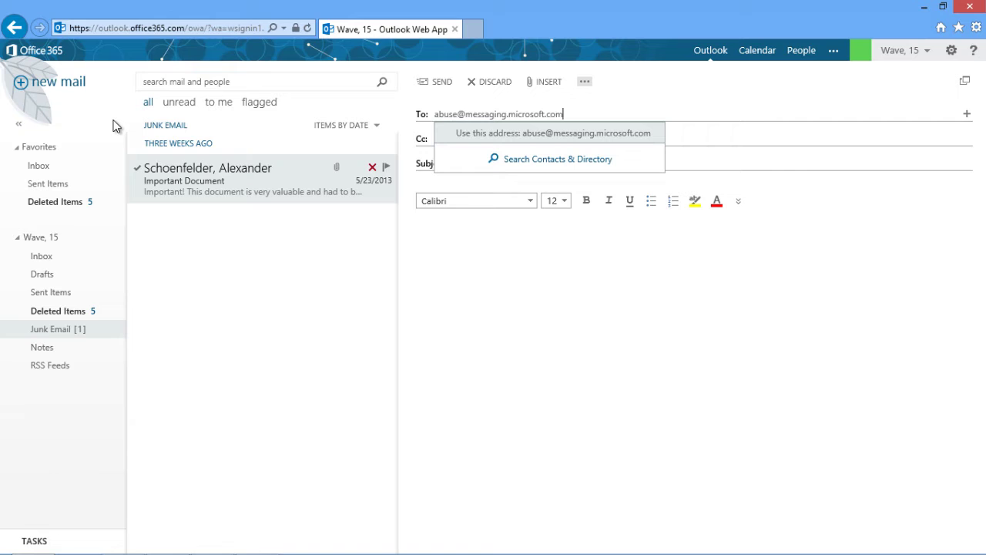
left_click(260, 211)
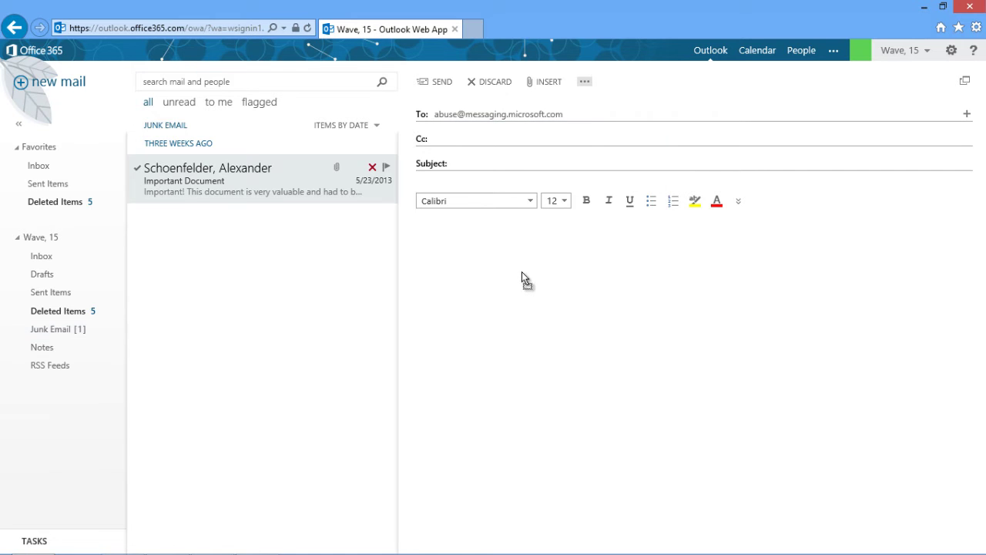
left_click_drag(522, 272, 522, 274)
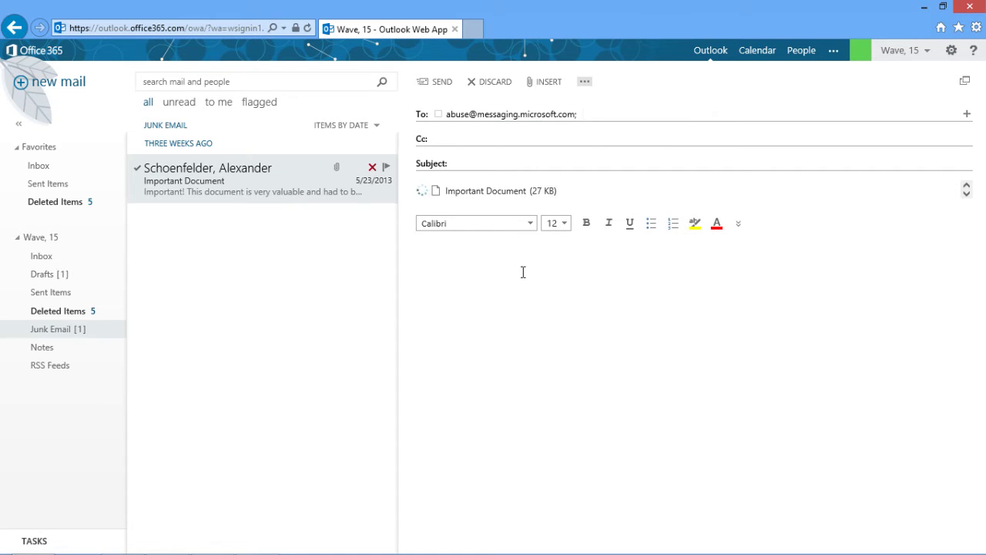
left_click(487, 165)
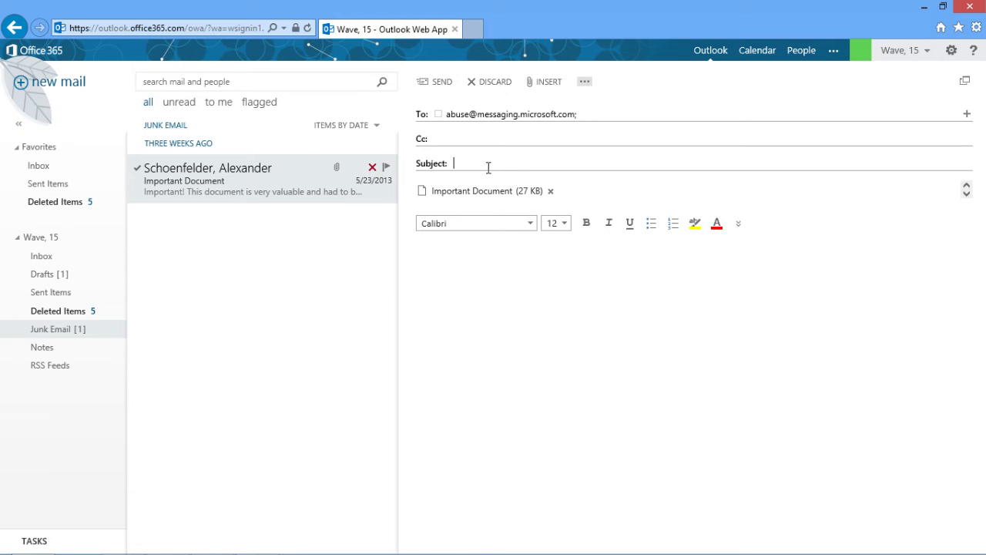
type("Important Document")
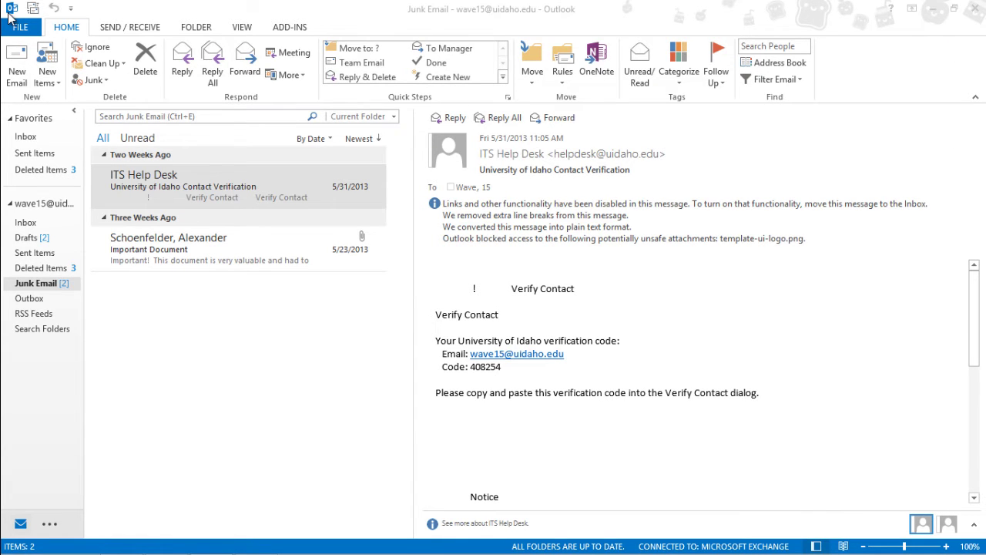
left_click(17, 70)
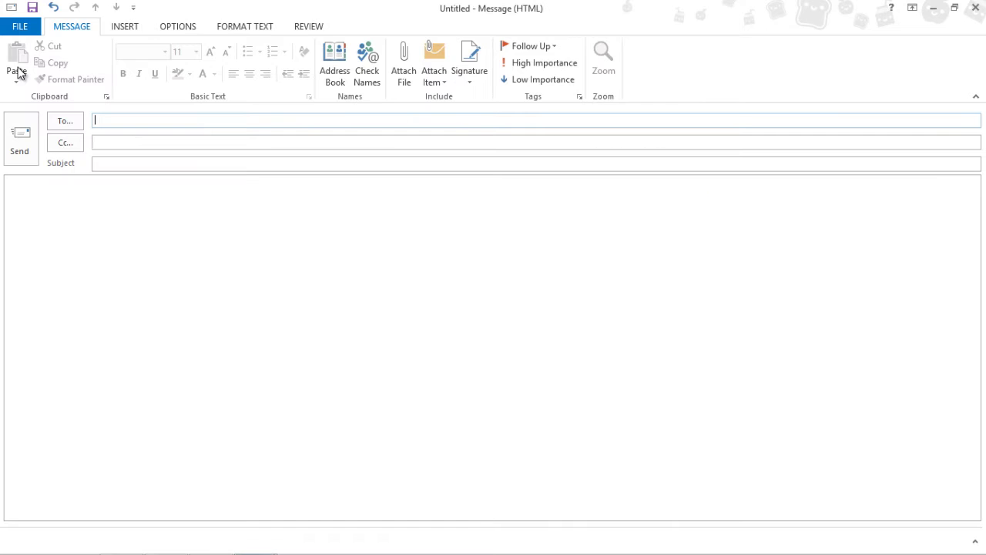
double_click(462, 10)
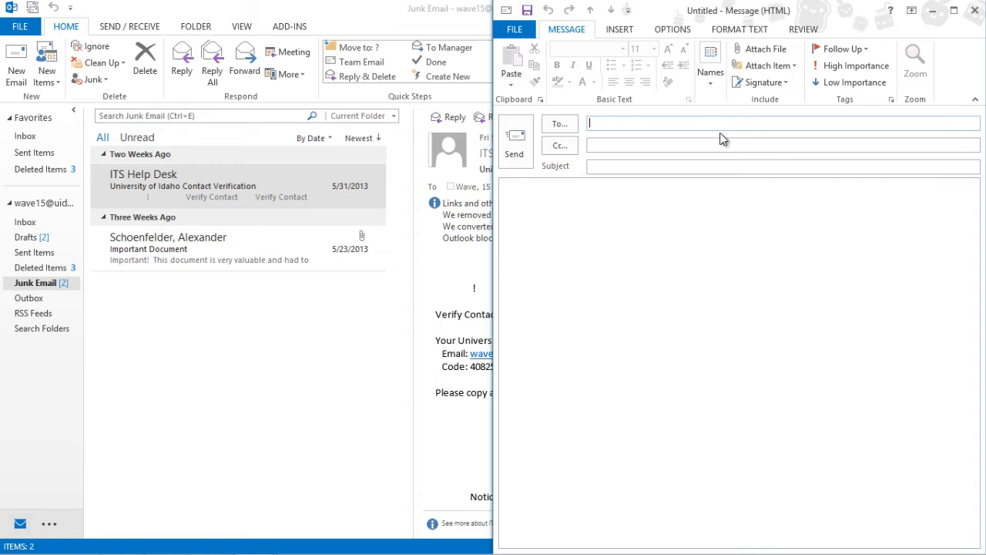
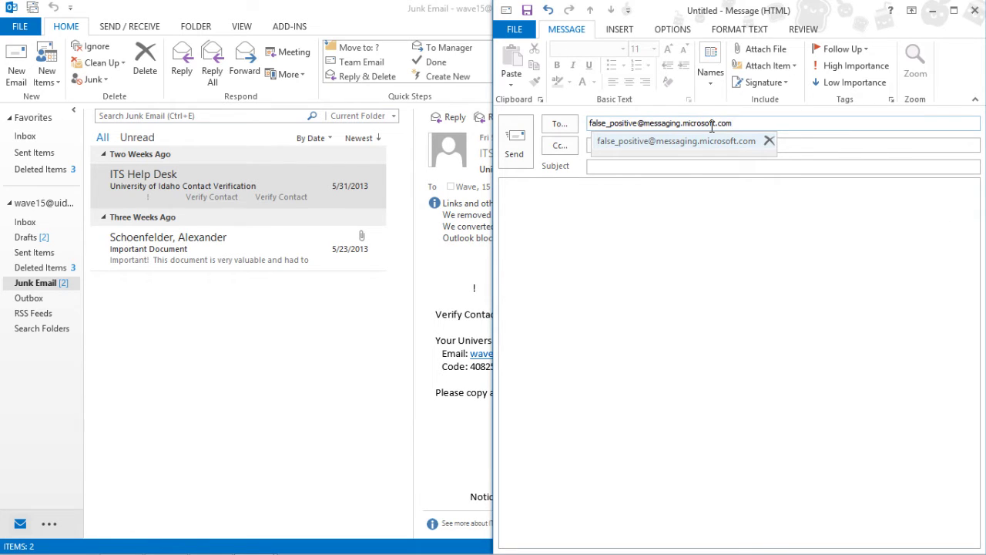
left_click(346, 32)
key("super+Left")
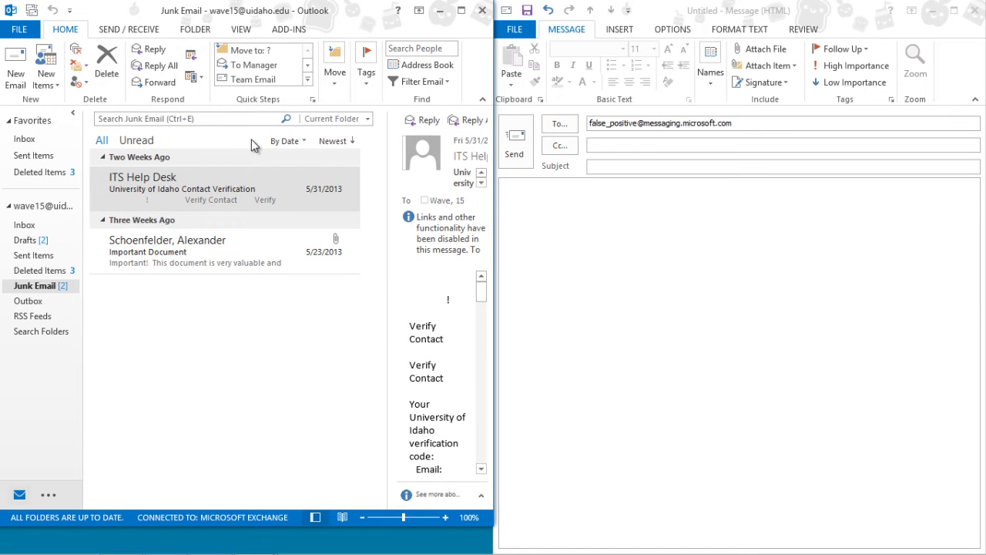
- Attach the ITS Help Desk junk message, subject 'University of Idaho Contact Verification', and send
left_click(160, 194)
left_click(624, 296)
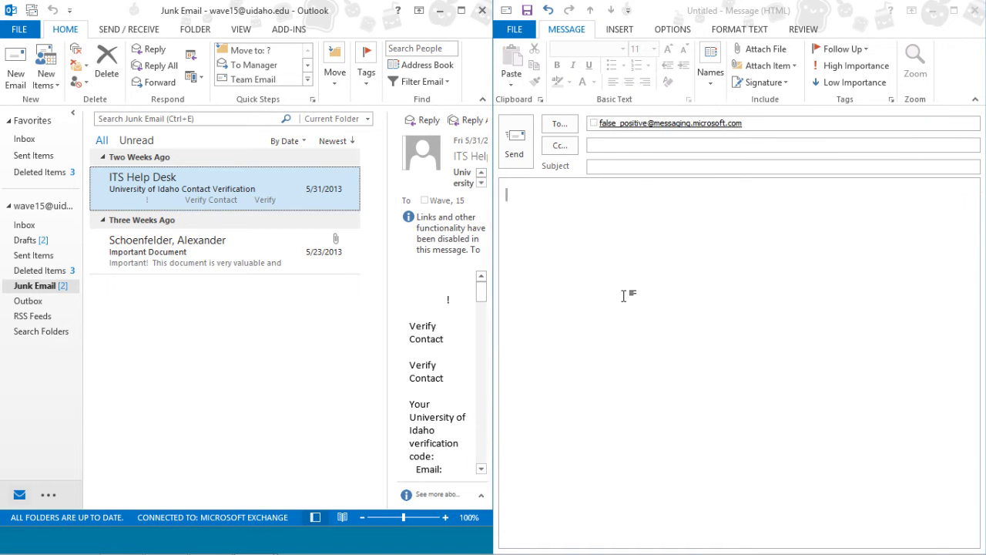
key("ctrl+v")
left_click(598, 168)
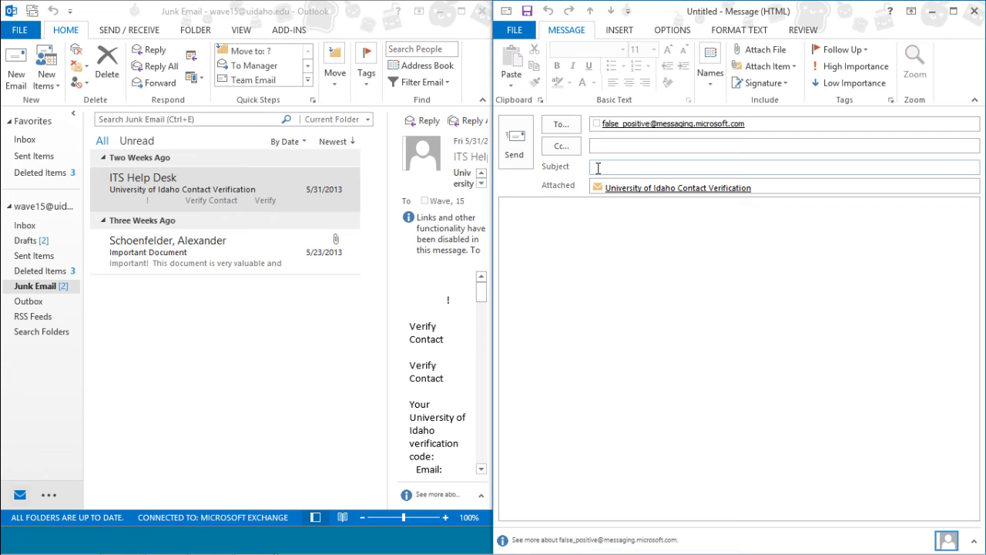
type("University of")
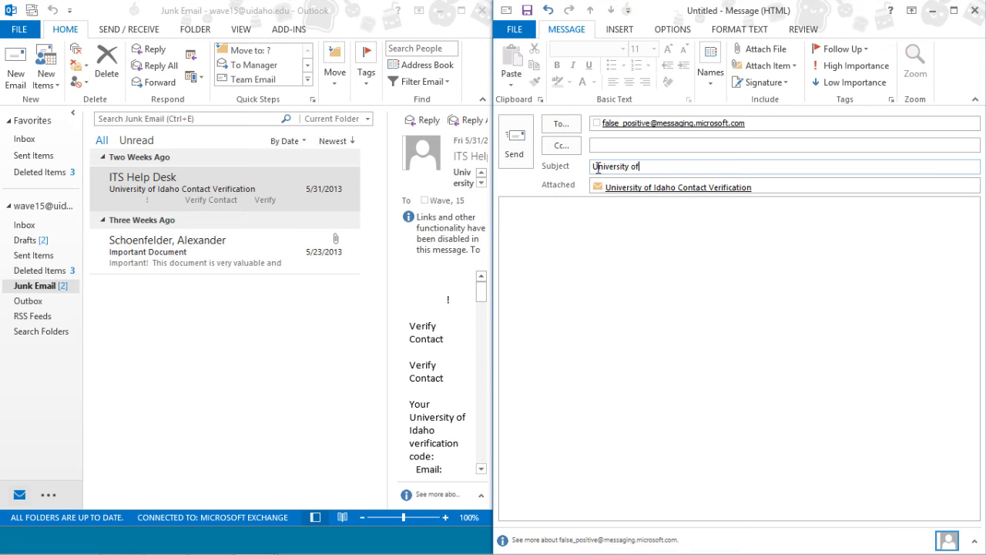
type(" Idaho Contact Verification")
left_click(513, 139)
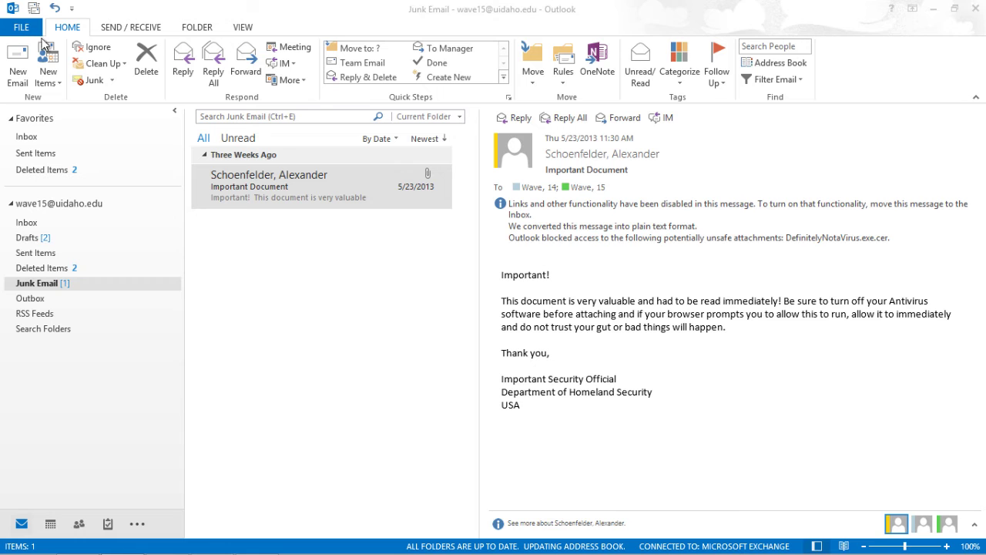
- Block the sender of the Important Document message from its Junk context menu
left_click(327, 191)
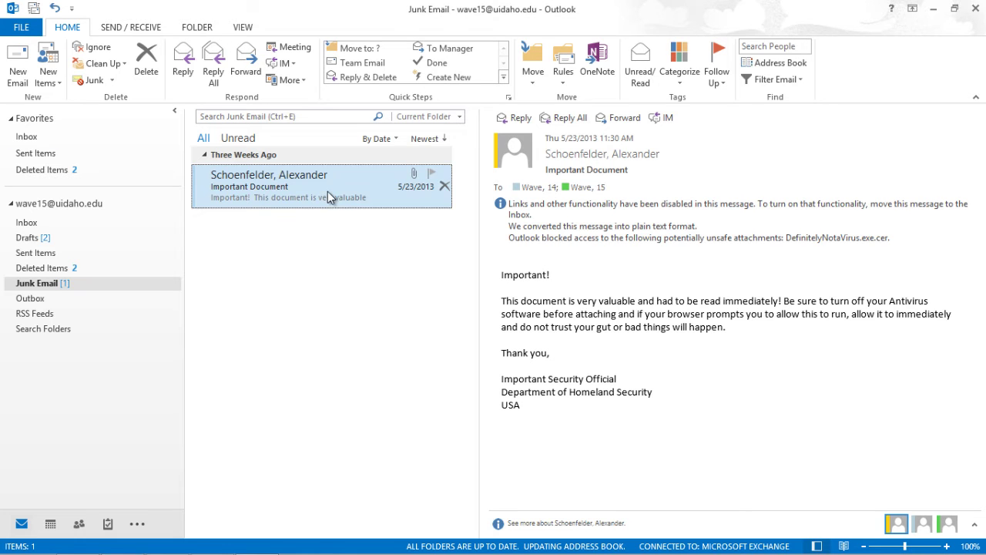
right_click(382, 186)
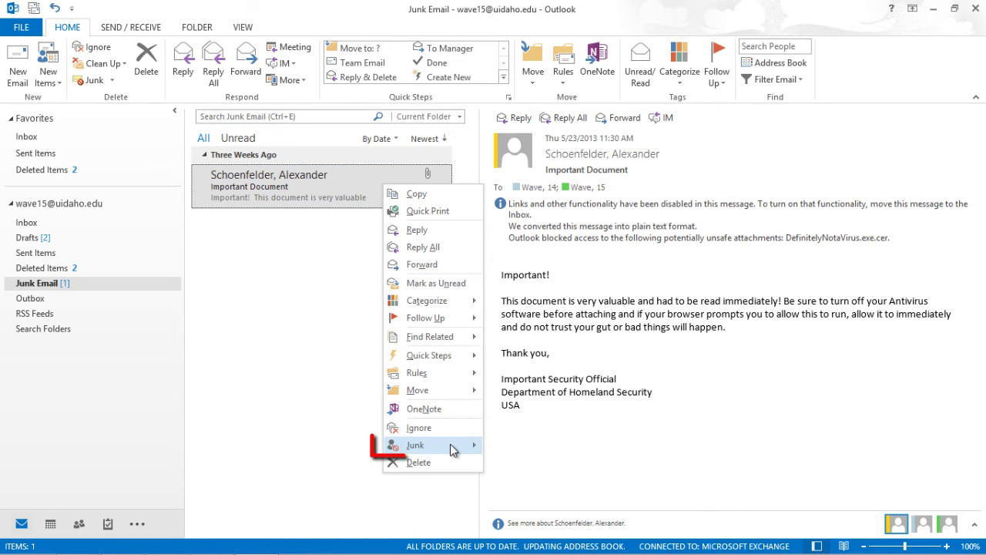
mouse_move(454, 447)
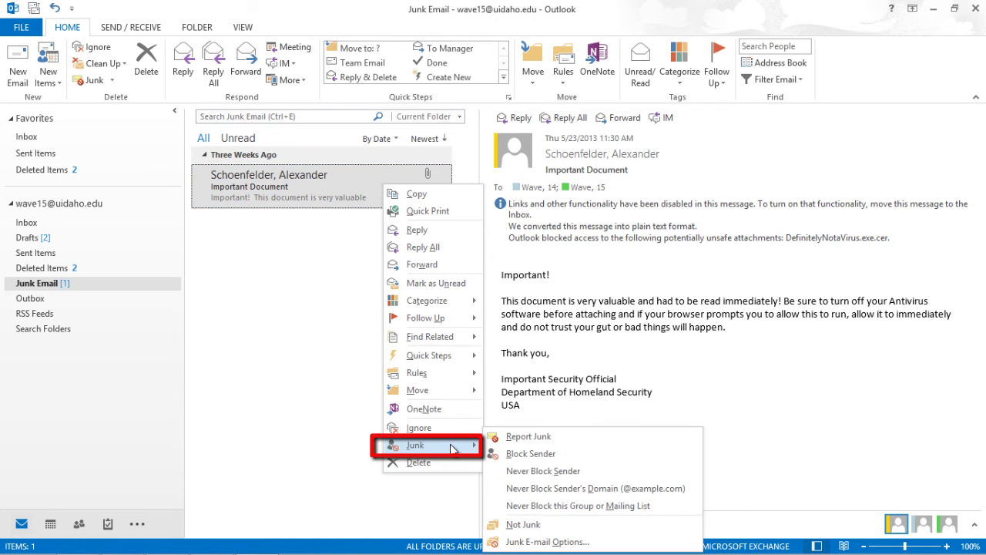
left_click(600, 454)
right_click(360, 197)
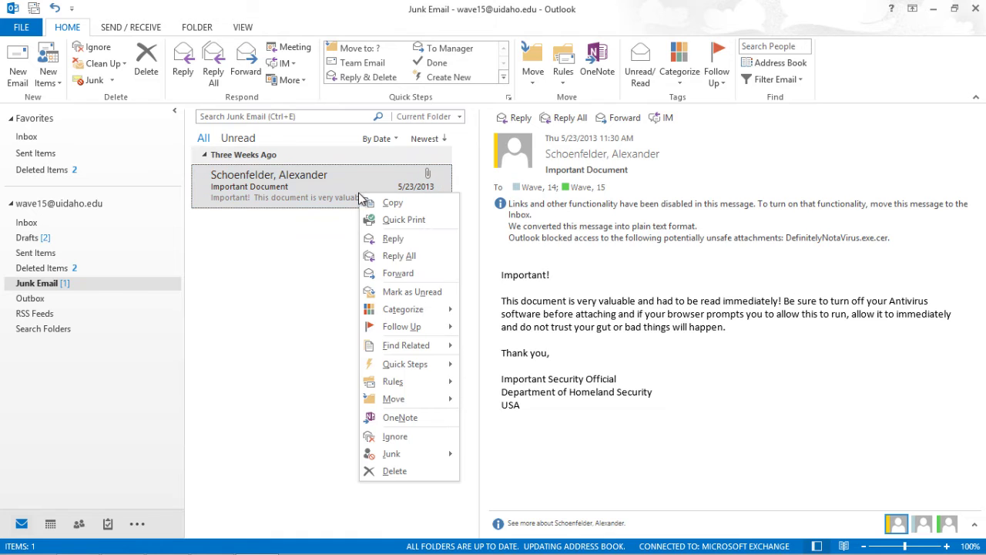
mouse_move(429, 455)
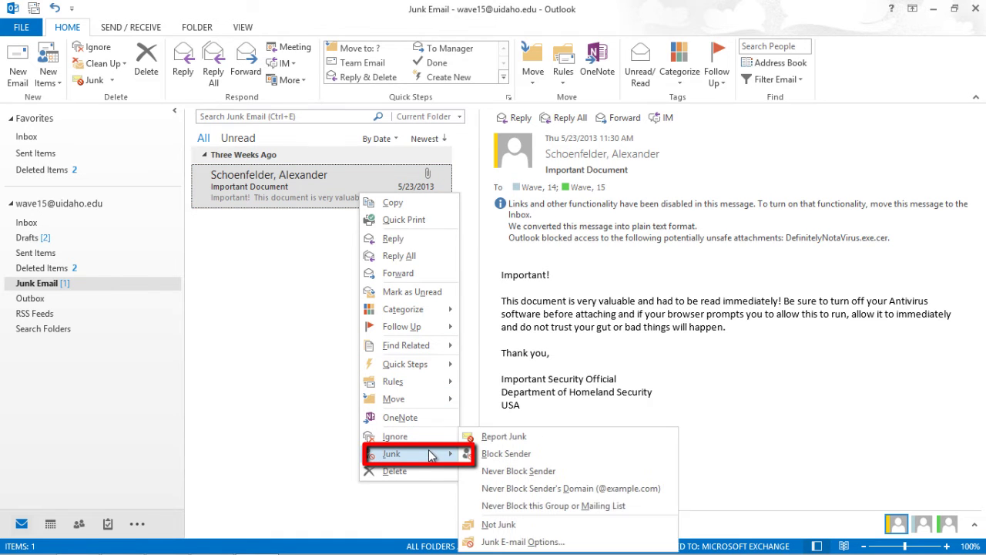
left_click(514, 543)
left_click(430, 126)
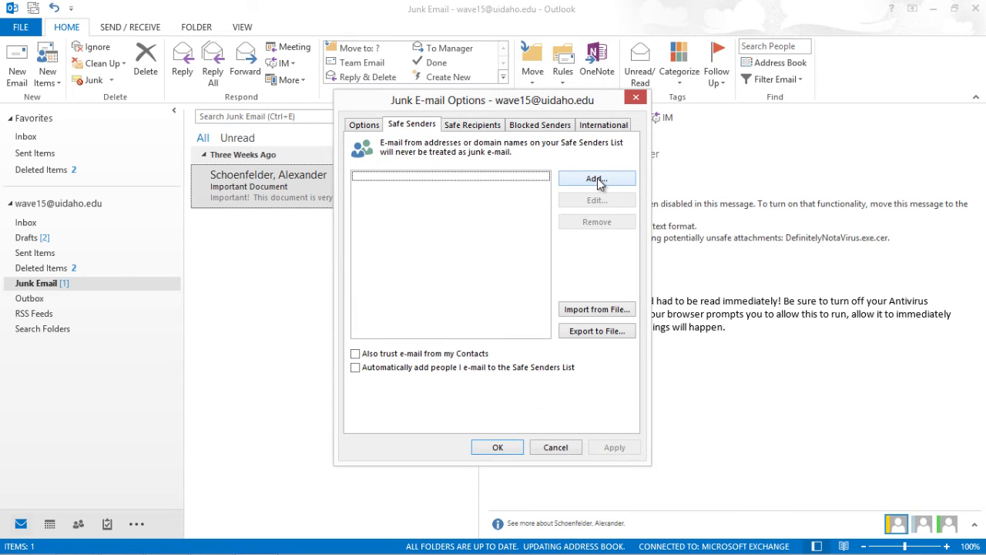
left_click(524, 126)
left_click(597, 180)
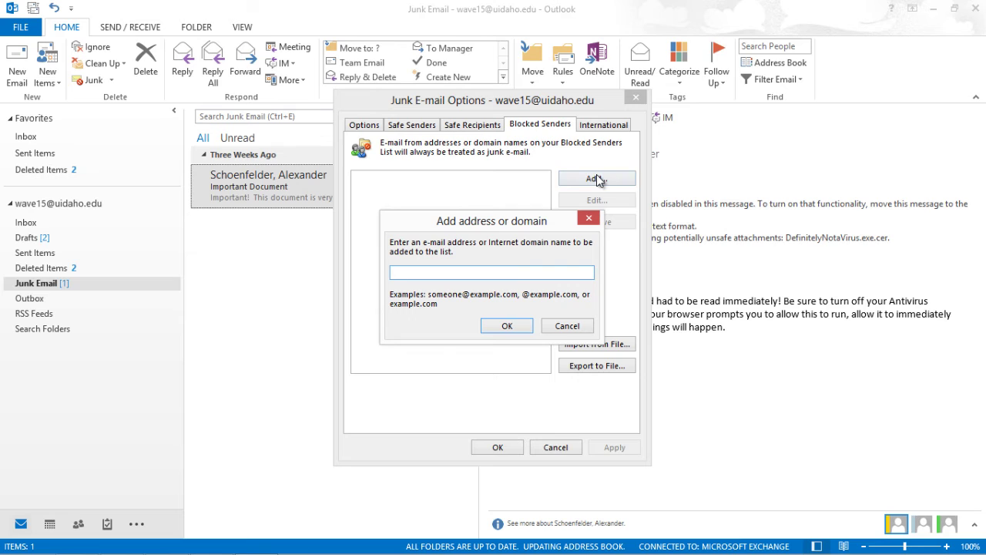
type("@spam.com")
left_click(506, 325)
left_click(497, 446)
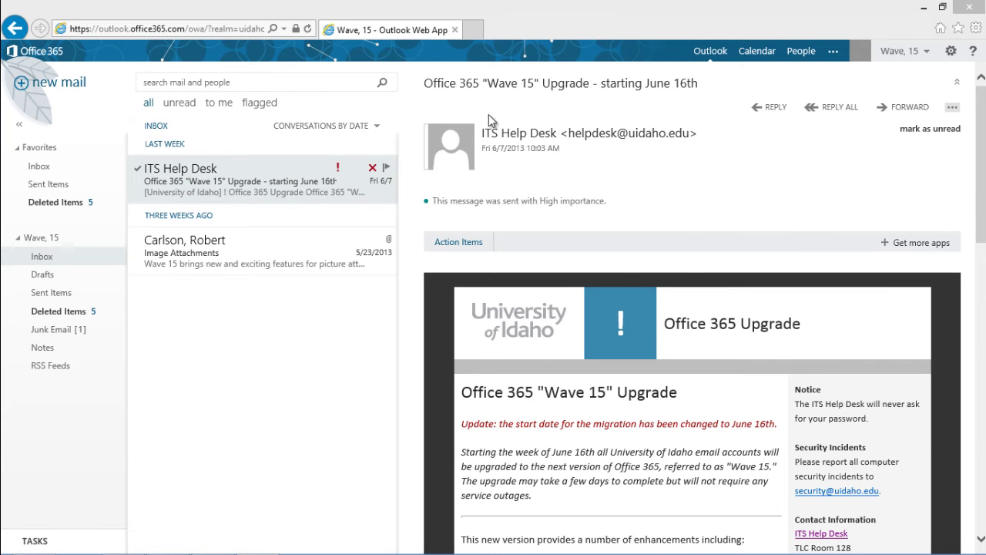
left_click(952, 51)
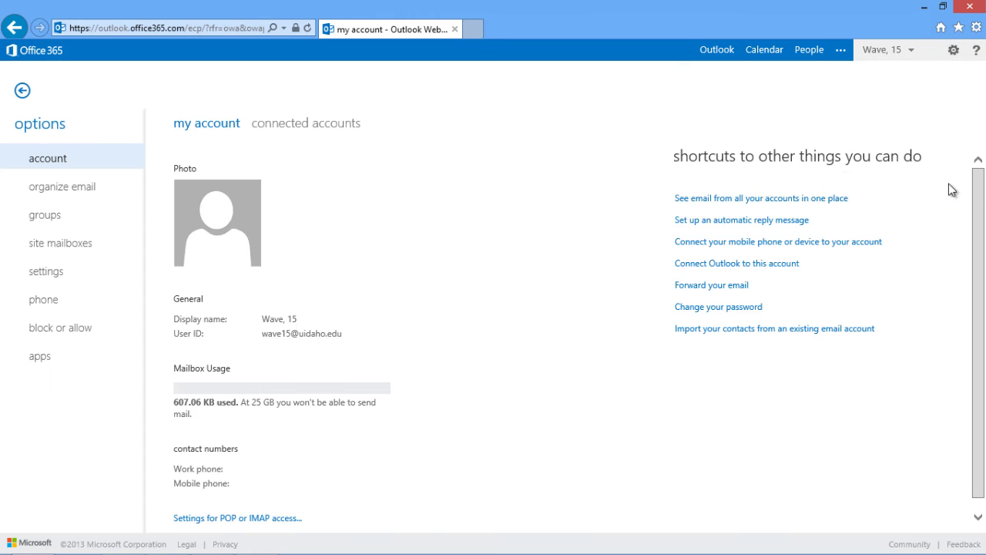
left_click(122, 331)
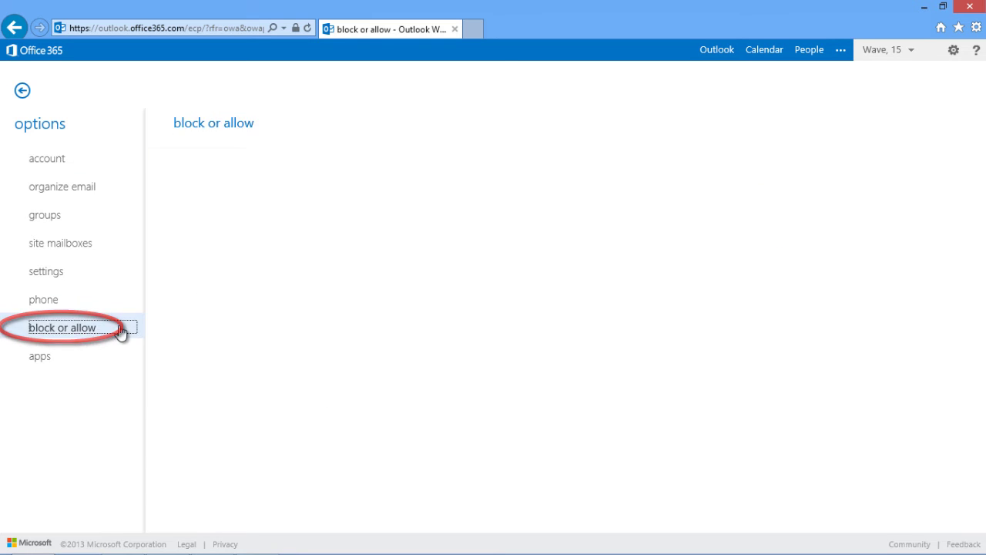
scroll(410, 214, "down", 5)
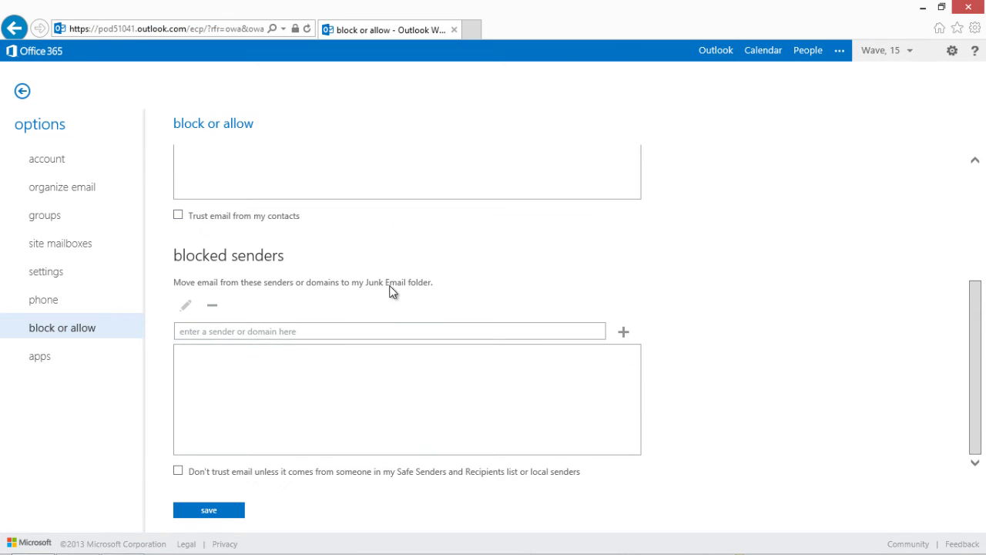
left_click(388, 330)
type("@")
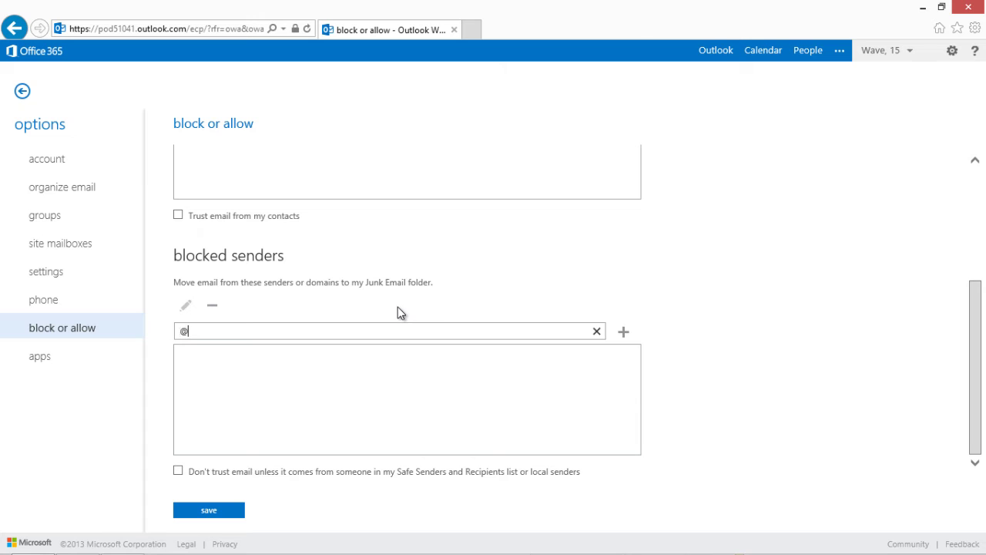
type("spam.com")
left_click(624, 332)
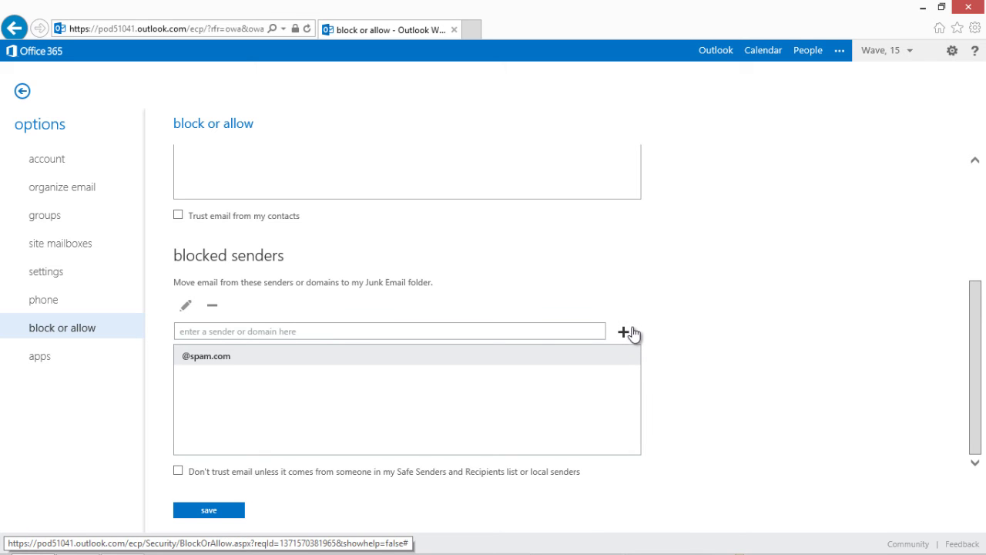
- Enter the home e-mail address in the safe senders field
scroll(633, 328, "up", 3)
left_click(555, 290)
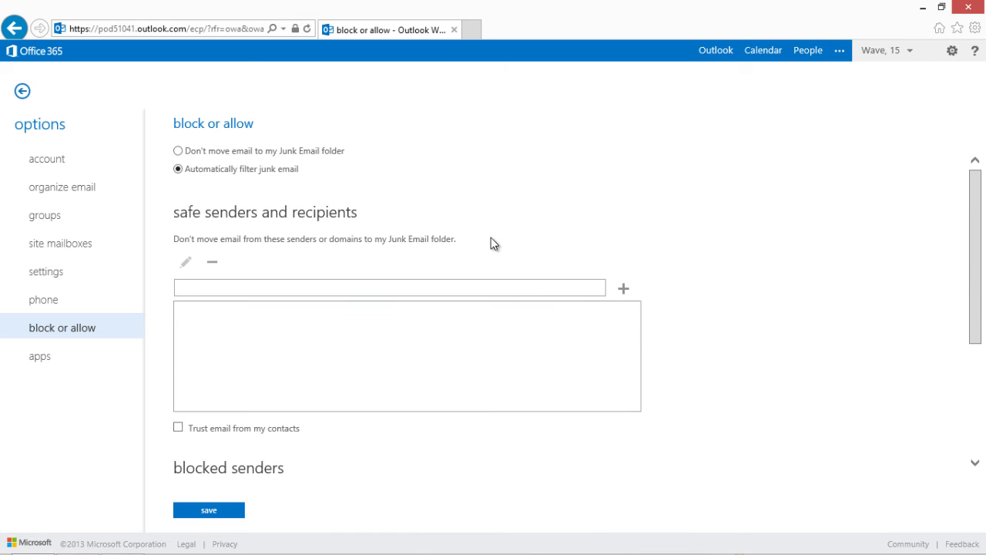
- Add the home address as a safe sender, then pop out and maximize the Important Document message
left_click(624, 289)
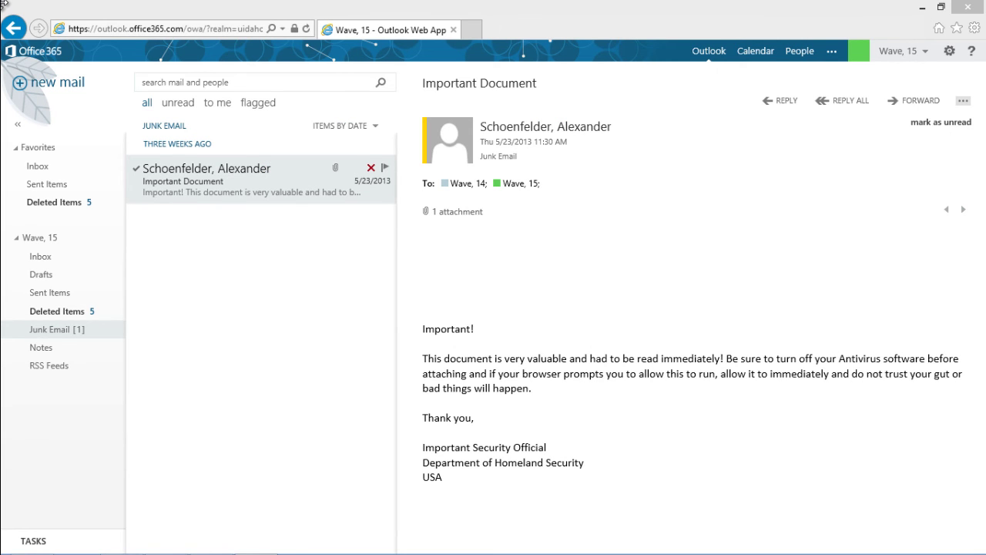
double_click(213, 176)
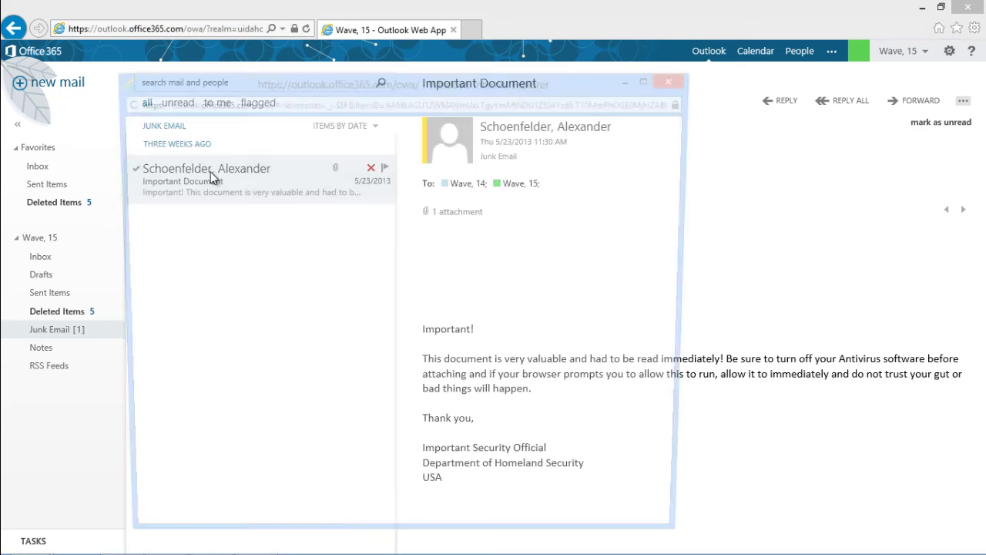
left_click(653, 78)
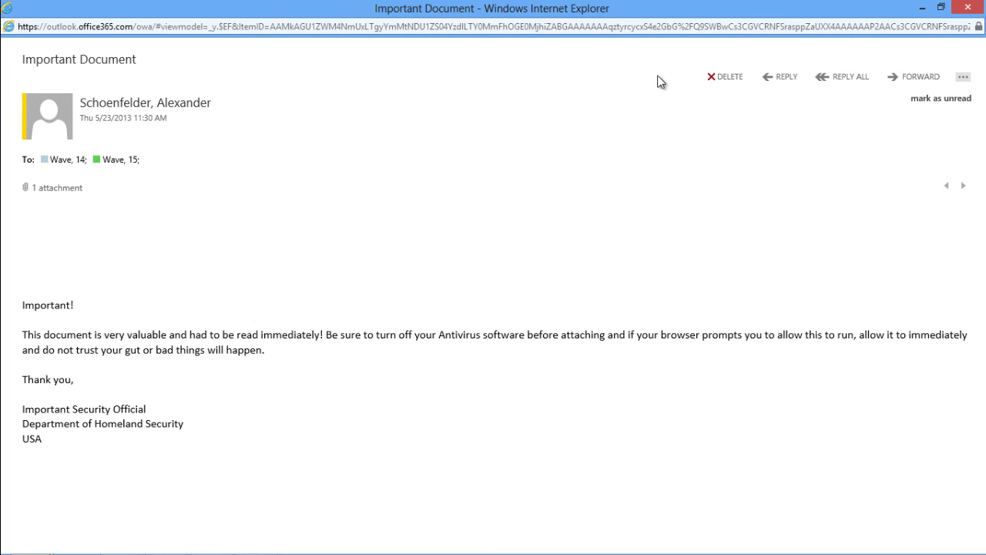
left_click(922, 7)
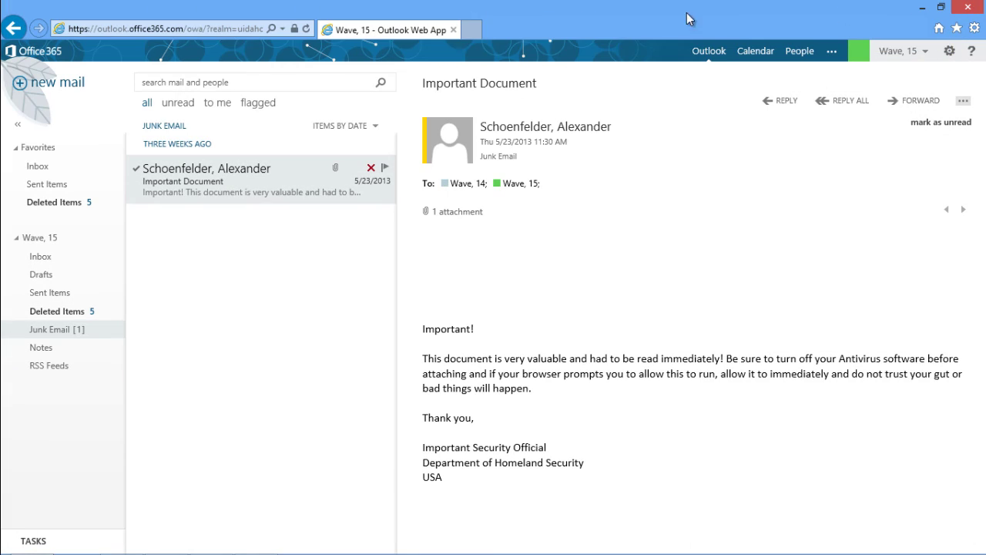
left_click(481, 30)
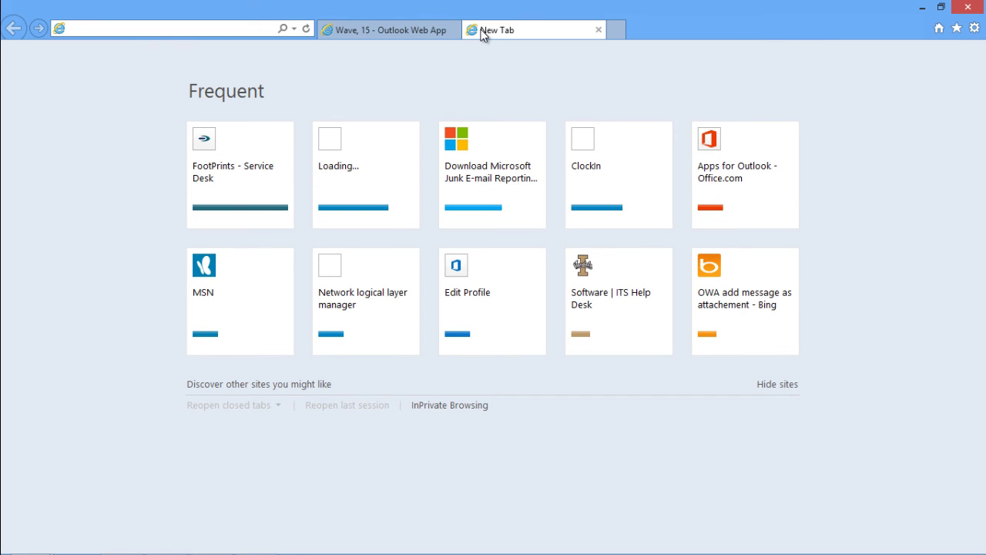
type("www.uidaho.edu")
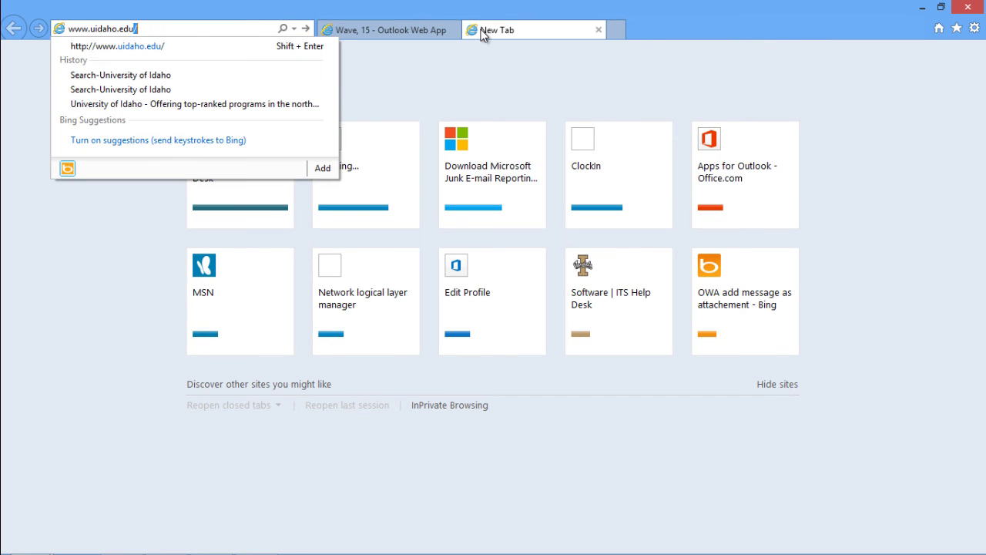
type("/browsercheck")
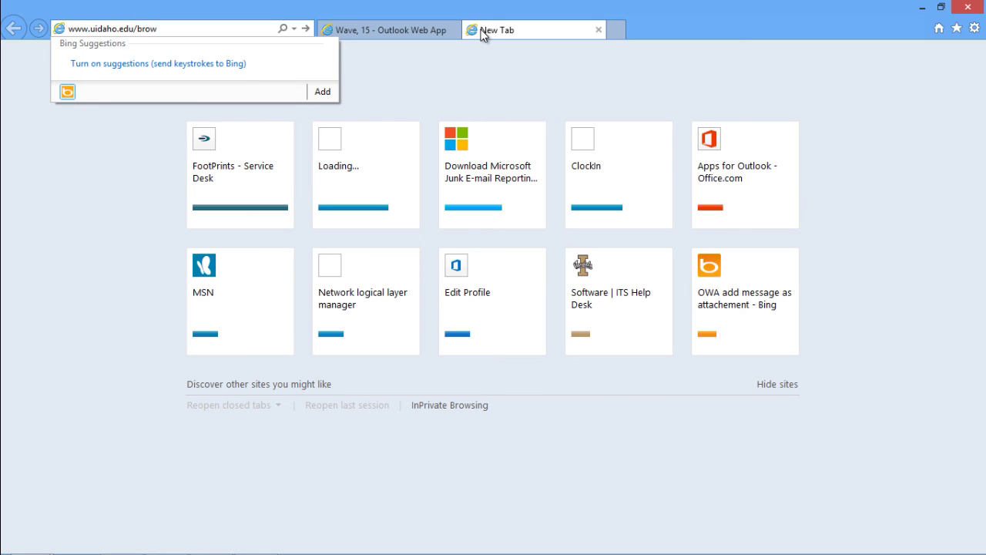